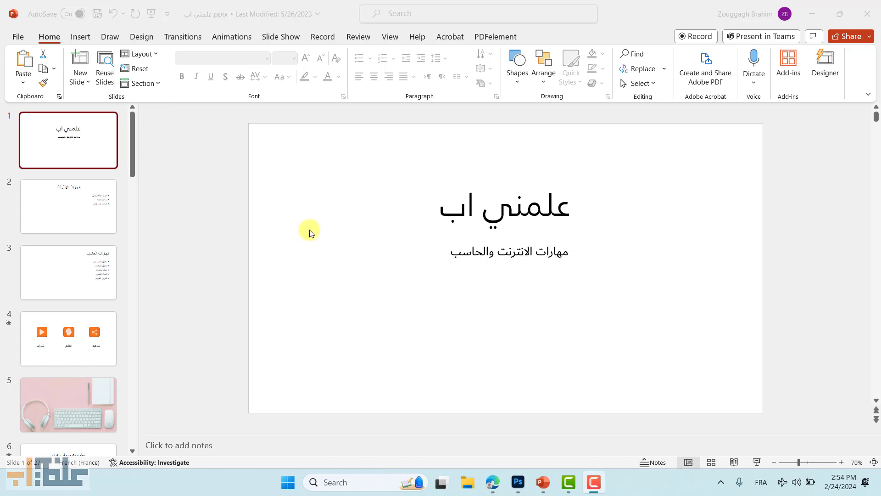
# - Focus the علمني اب presentation window so AutoSave can be confirmed On
pyautogui.click(337, 174)
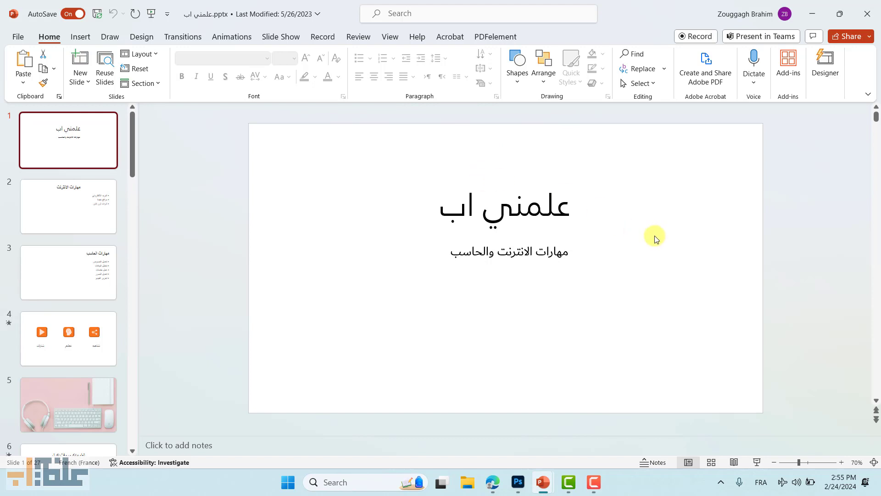
pyautogui.click(17, 37)
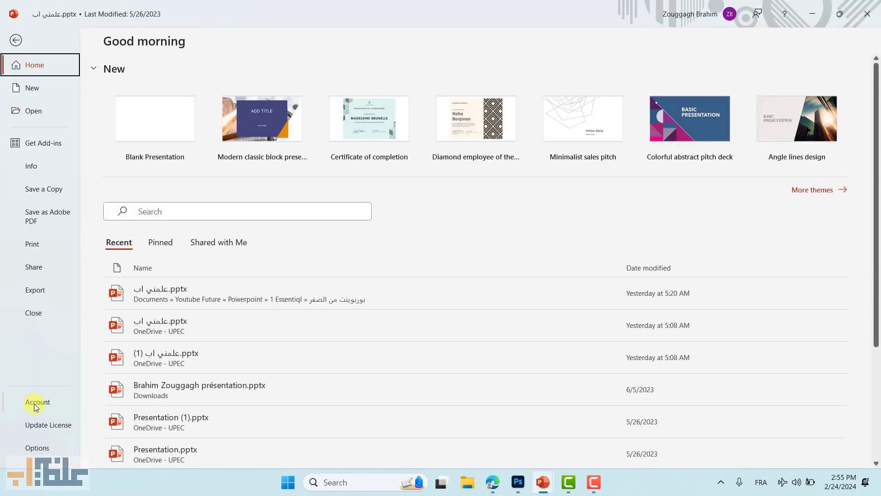
pyautogui.click(16, 40)
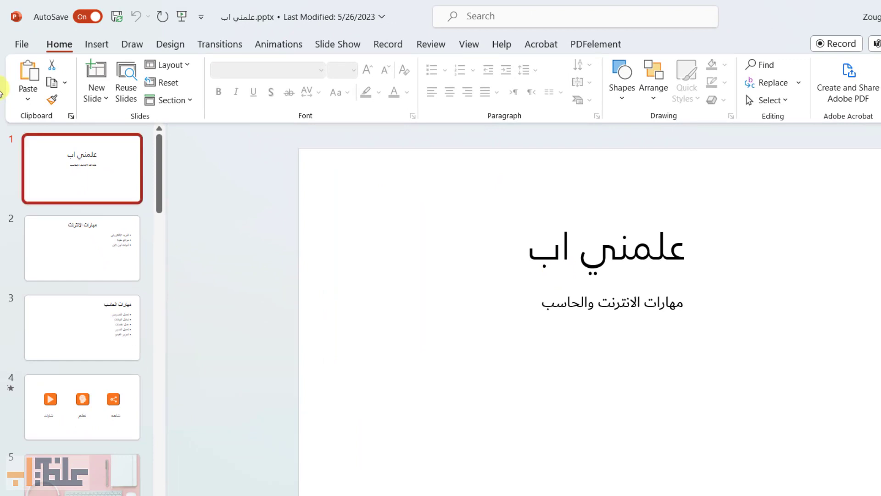
pyautogui.moveTo(165, 158)
pyautogui.mouseDown()
pyautogui.moveTo(153, 296)
pyautogui.moveTo(158, 399)
pyautogui.moveTo(137, 138)
pyautogui.mouseUp()
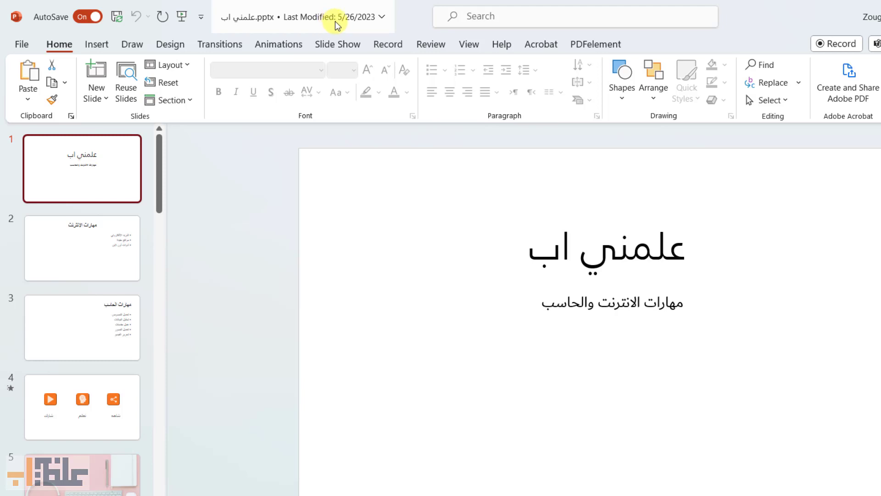
# - Open Version History and preview the May 26 10:12 AM and 9:53 AM versions
pyautogui.click(380, 17)
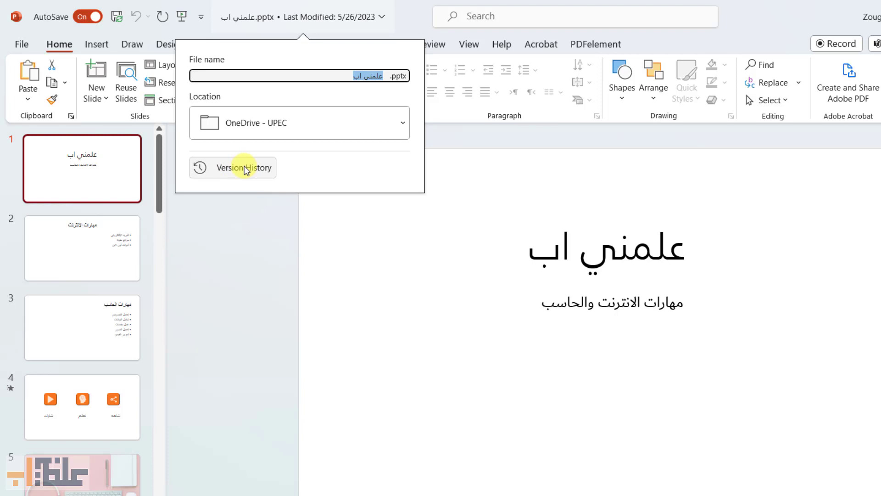
pyautogui.click(246, 168)
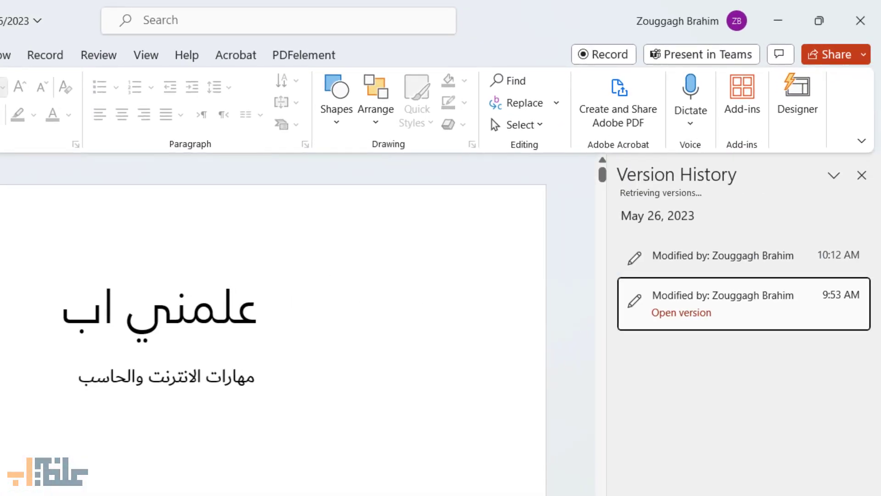
pyautogui.click(732, 252)
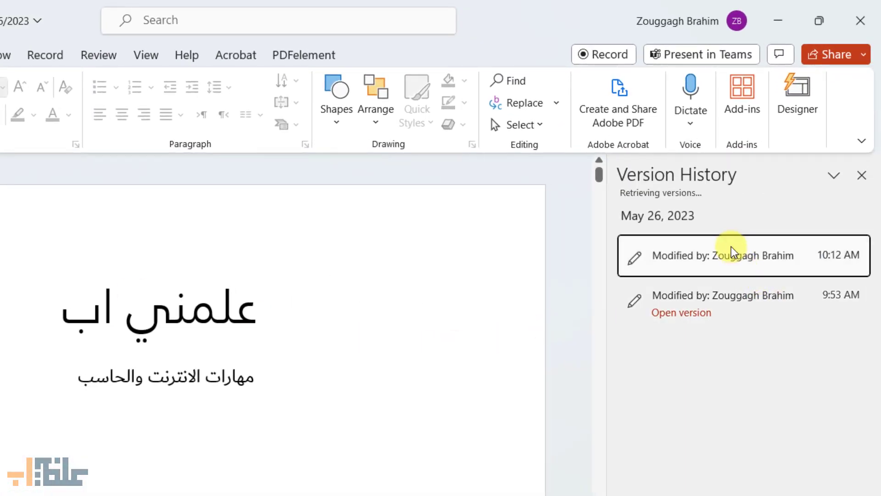
pyautogui.click(745, 315)
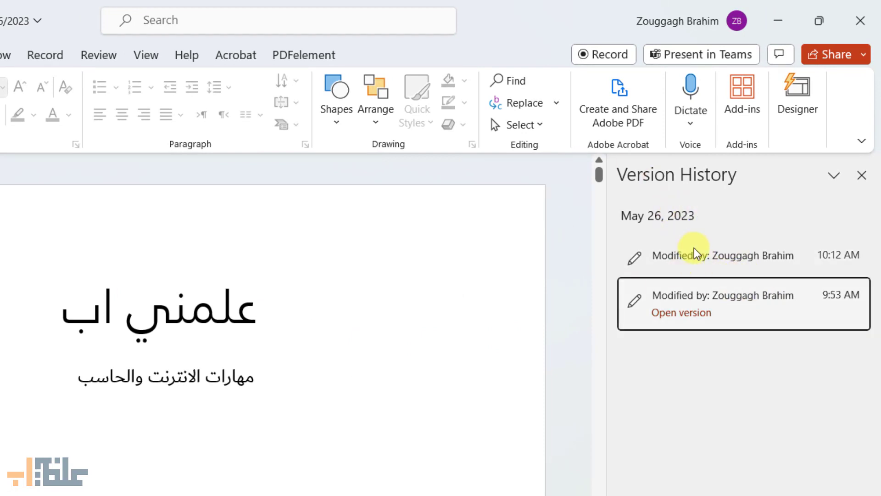
pyautogui.click(865, 30)
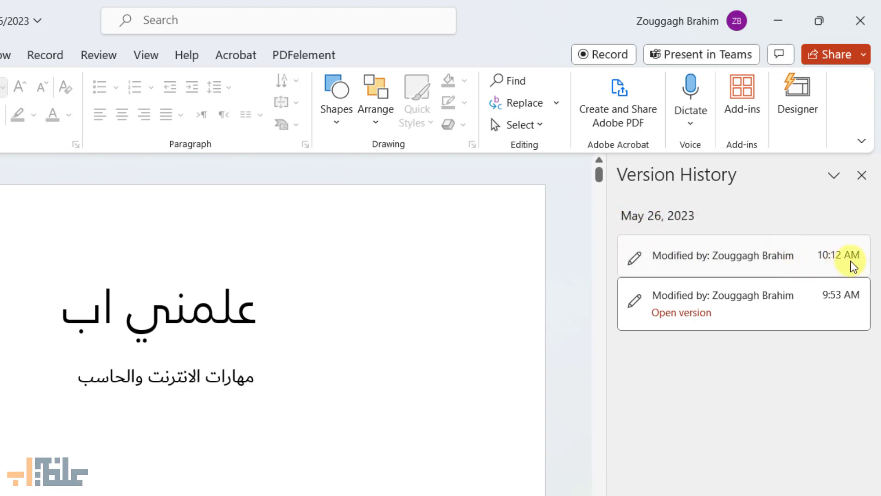
# - Open the 9:53 AM version from 5/26/2023 read-only and scroll through its slides
pyautogui.click(816, 307)
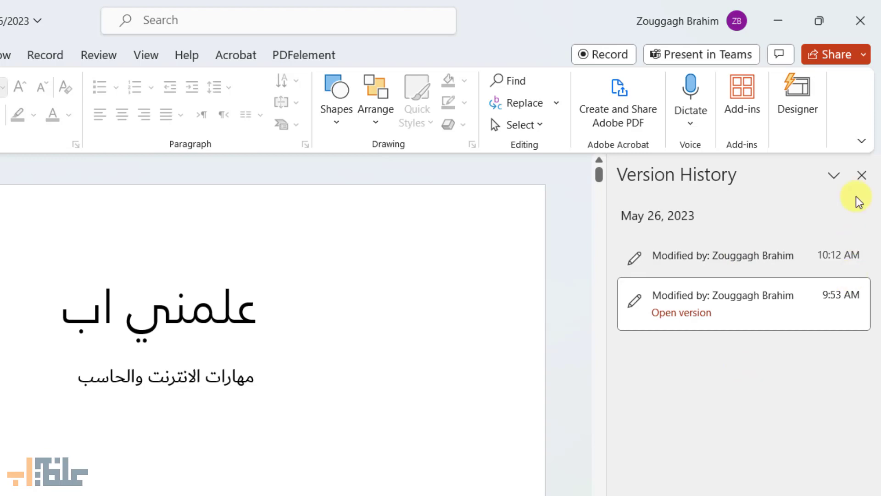
pyautogui.click(717, 316)
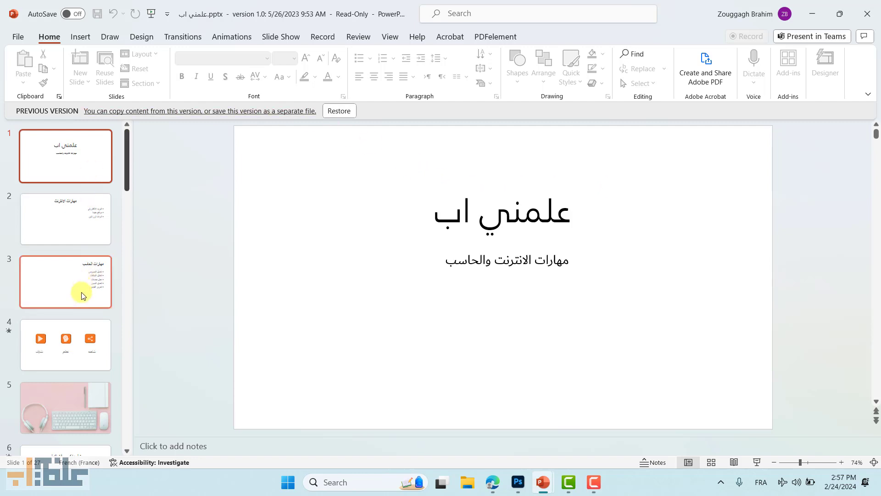
pyautogui.scroll(-3, 85, 287)
pyautogui.scroll(-3, 87, 282)
pyautogui.scroll(-3, 84, 271)
pyautogui.scroll(-3, 85, 269)
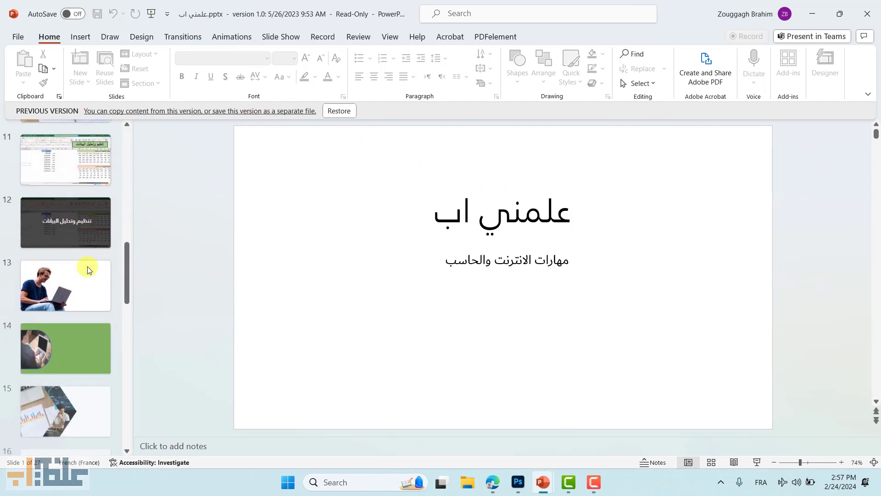
pyautogui.scroll(2, 88, 267)
pyautogui.scroll(5, 88, 266)
pyautogui.scroll(5, 89, 266)
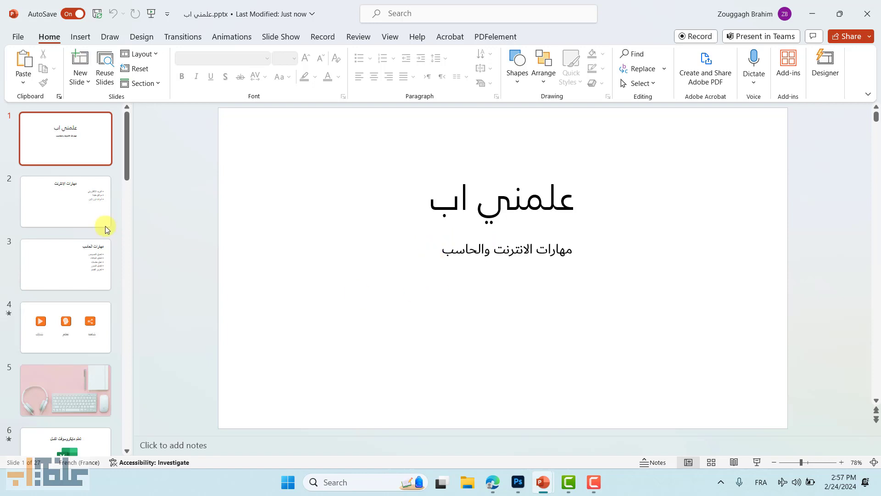
# - Edit slide 2's bullets to end at أدوات أون لاين, then check the file's save details
pyautogui.click(65, 209)
pyautogui.click(659, 265)
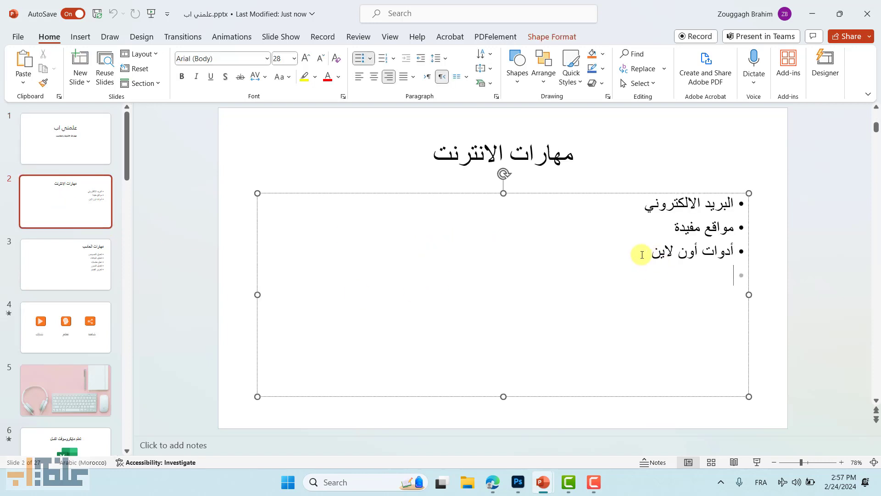
pyautogui.moveTo(640, 252); pyautogui.dragTo(721, 210)
pyautogui.click(599, 246)
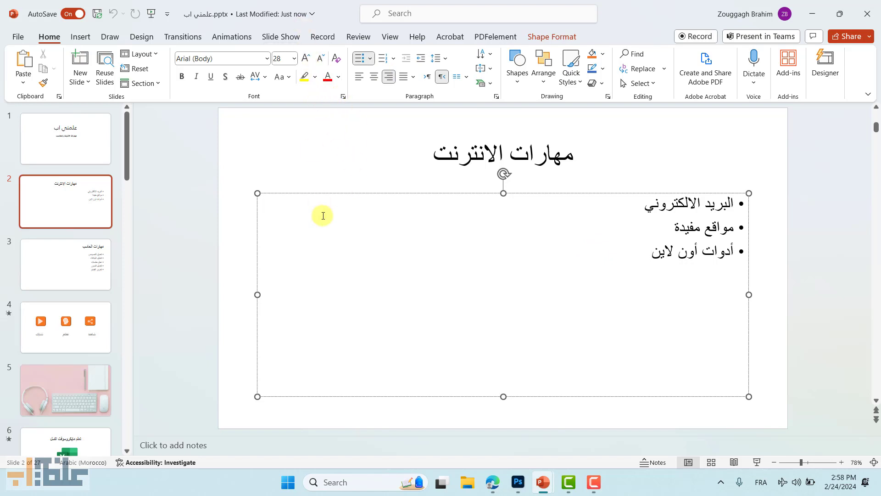
pyautogui.click(301, 19)
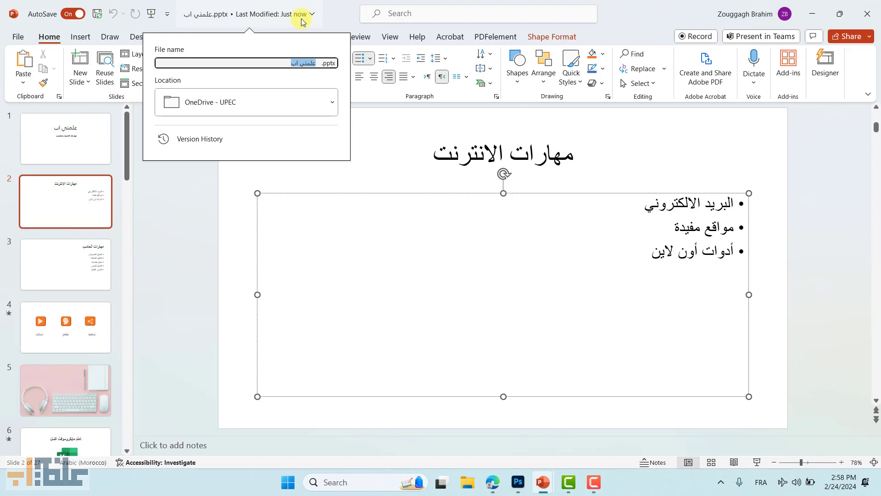
pyautogui.click(301, 19)
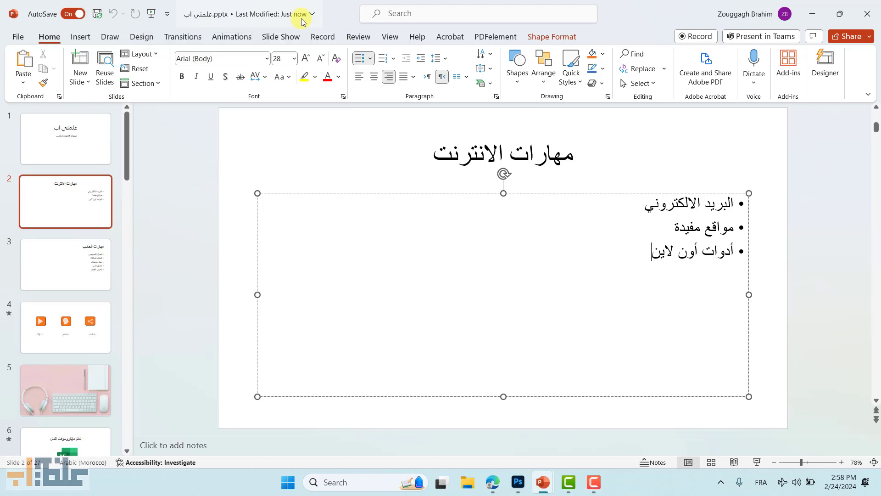